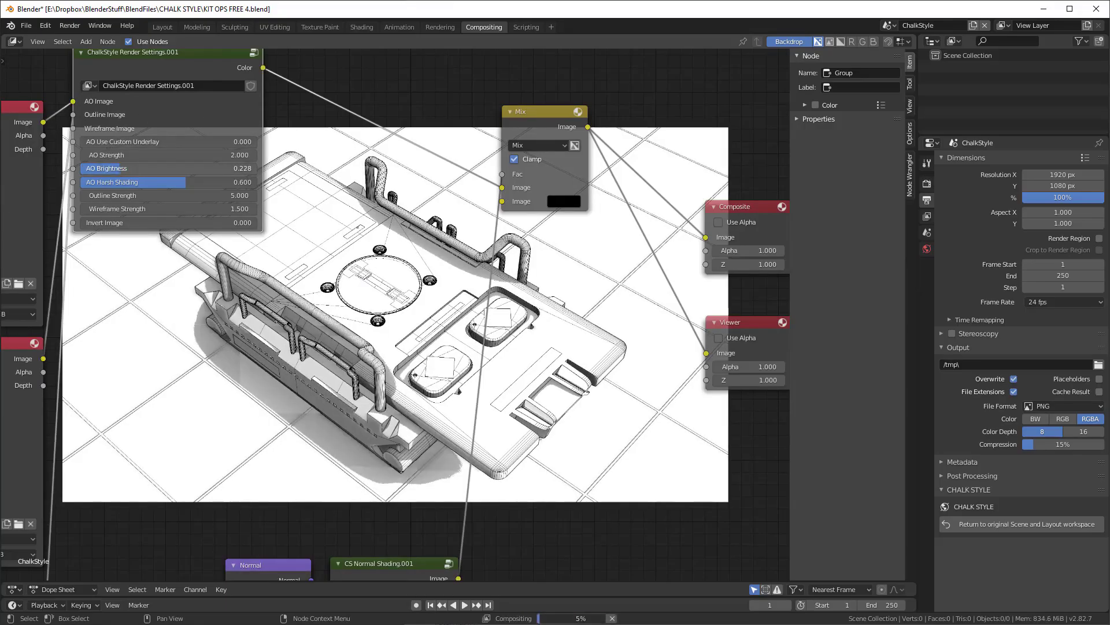
# Drag the Normal node's sphere to relight the normal shading from a new direction
pyautogui.scroll(-3, 350, 345)
pyautogui.scroll(3, 349, 345)
pyautogui.scroll(2, 360, 355)
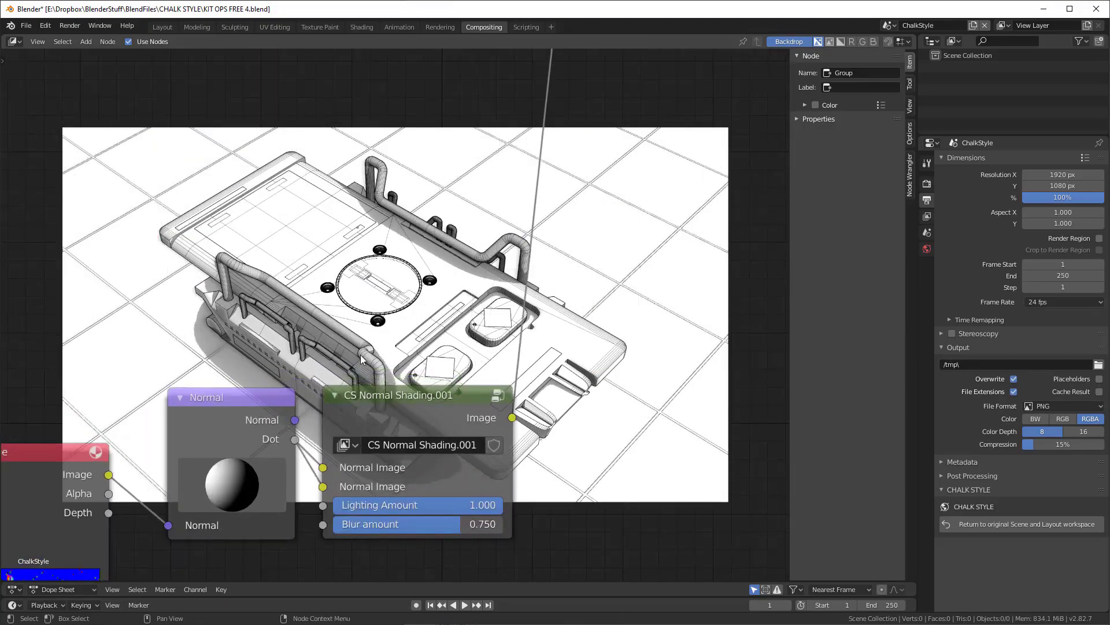
pyautogui.moveTo(248, 489); pyautogui.dragTo(273, 512)
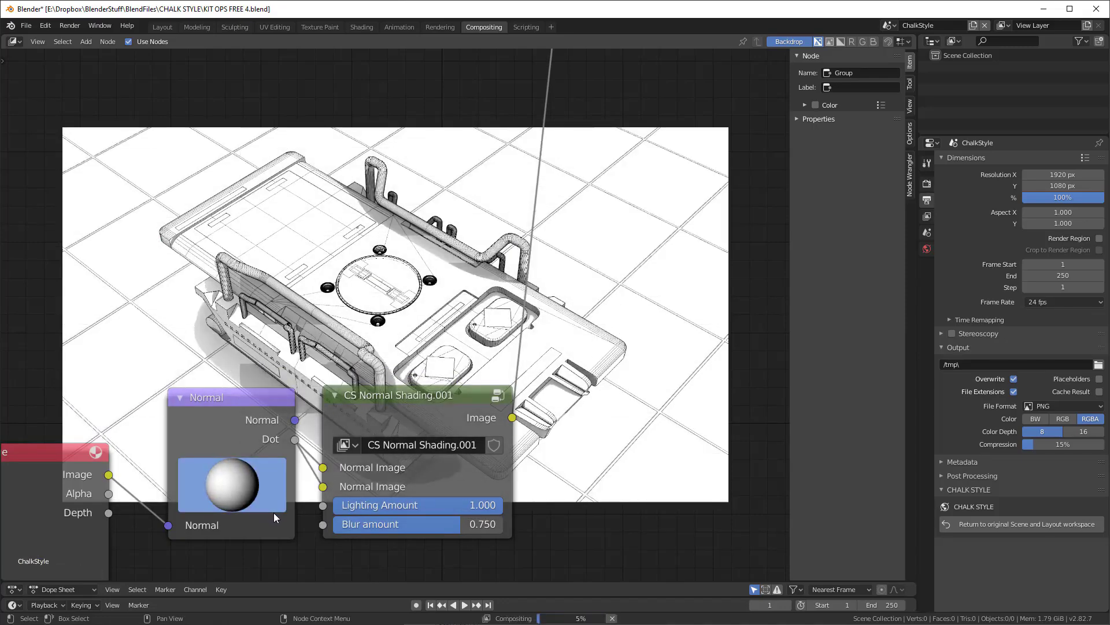
# Lower AO Harsh Shading to about 0.2, and set Lighting Amount and AO Brightness to 0
pyautogui.scroll(-3, 273, 512)
pyautogui.scroll(1, 128, 239)
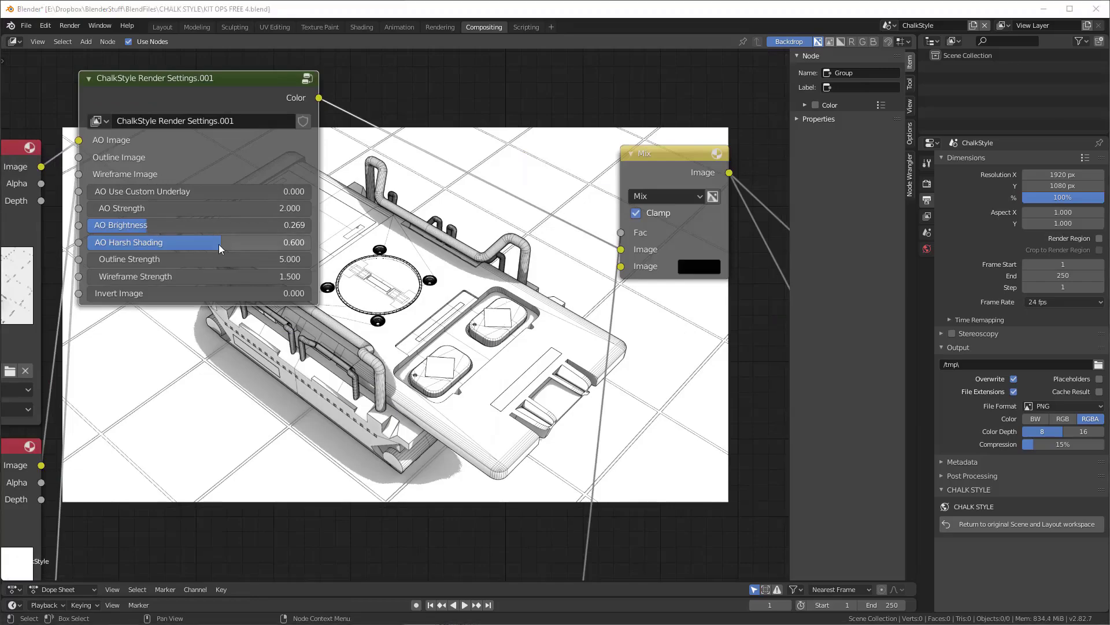
pyautogui.moveTo(128, 239); pyautogui.dragTo(98, 241)
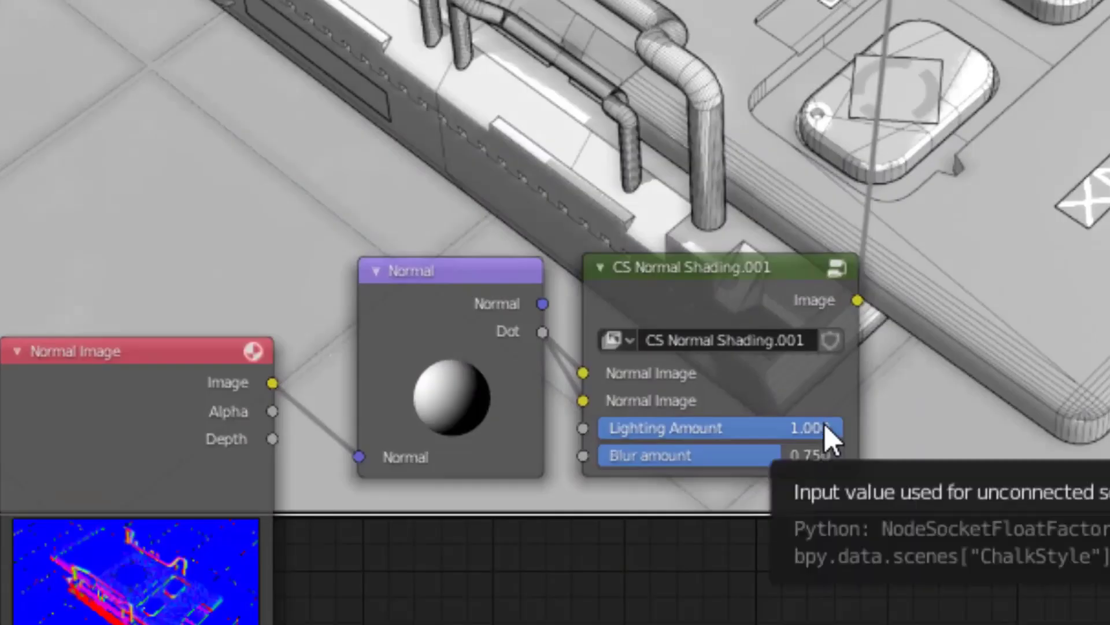
pyautogui.moveTo(825, 426); pyautogui.dragTo(723, 425)
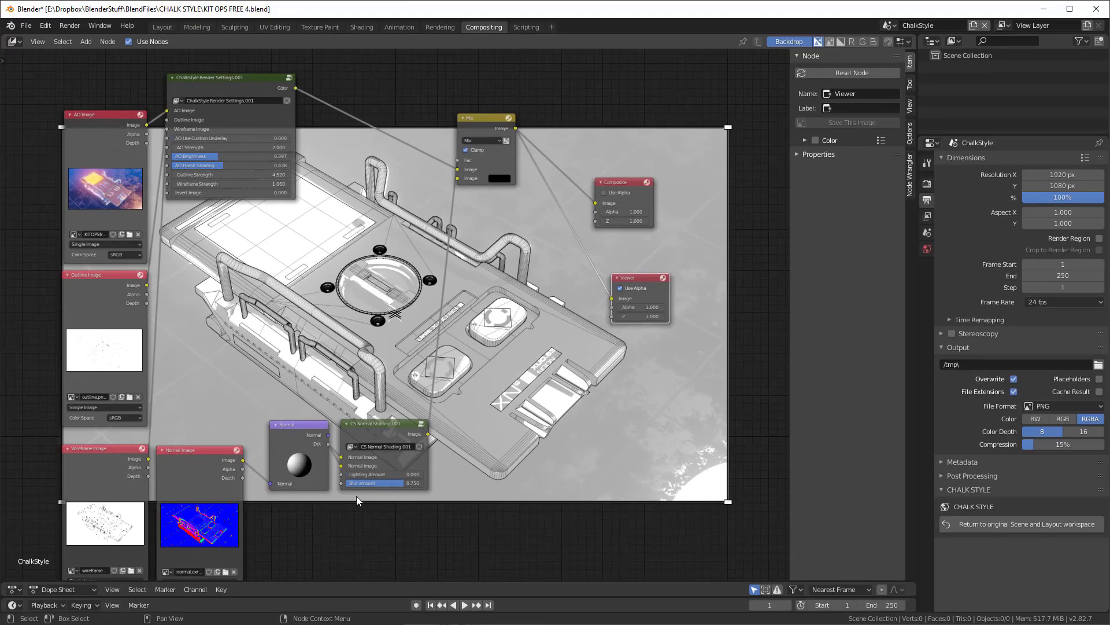
pyautogui.scroll(2, 273, 205)
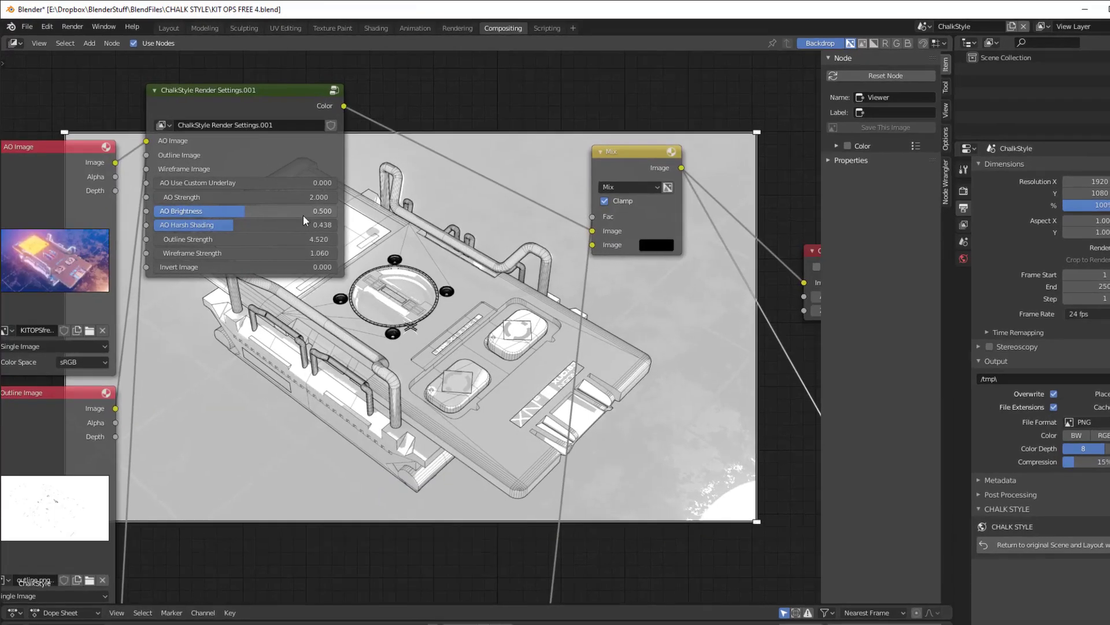
pyautogui.moveTo(303, 206); pyautogui.dragTo(219, 205)
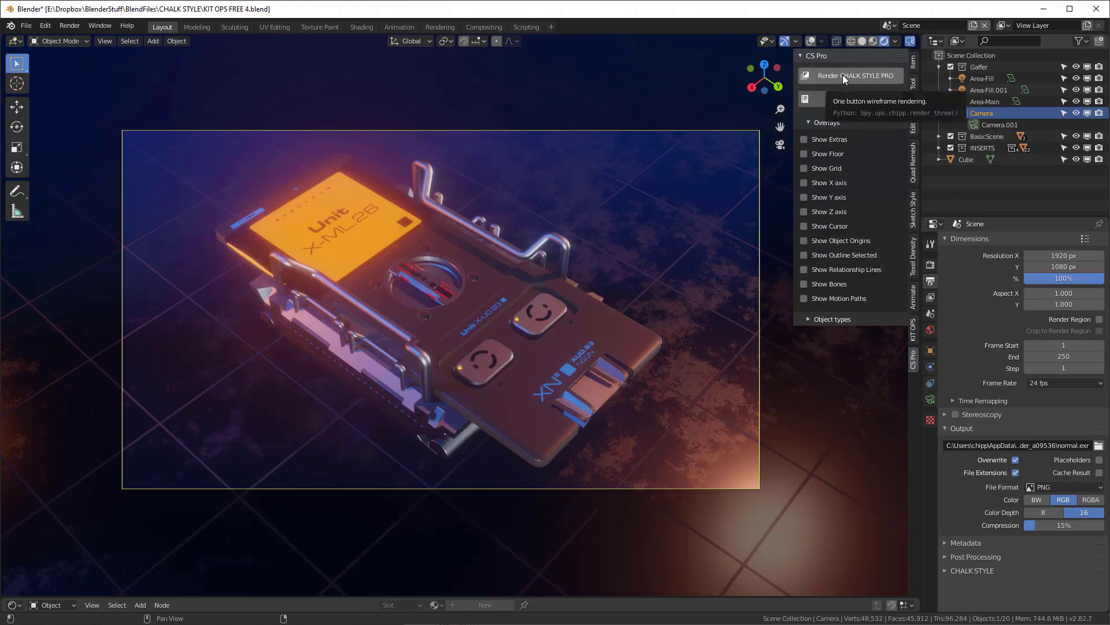
# Render Chalk Style Pro, enlarge the render window, and set AO Use Custom Underlay to 1
pyautogui.click(842, 74)
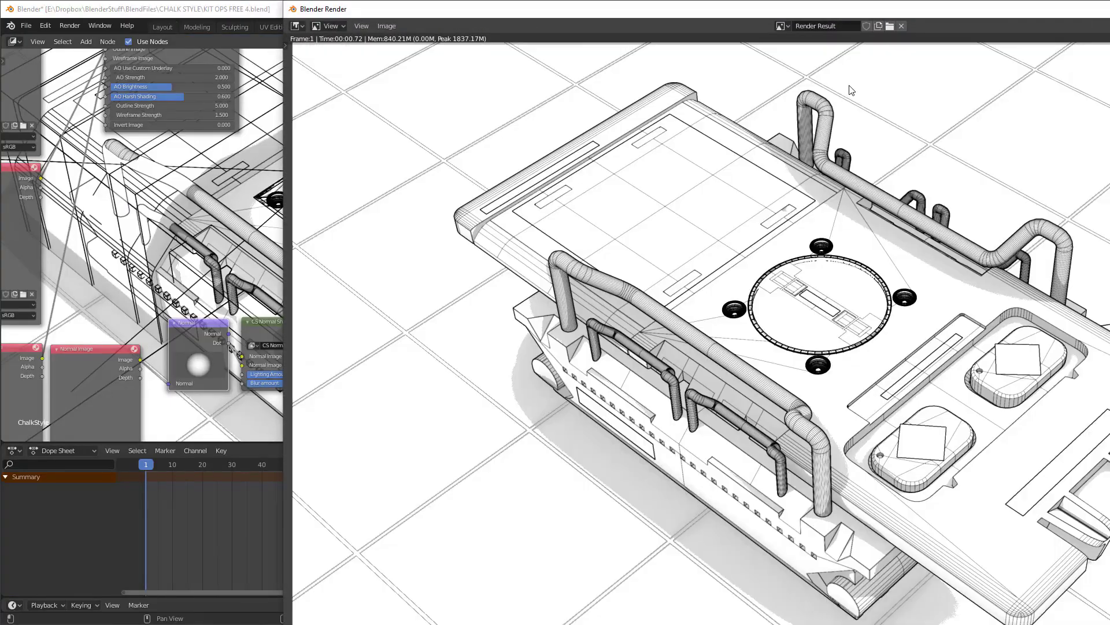
pyautogui.moveTo(858, 10); pyautogui.dragTo(638, 21)
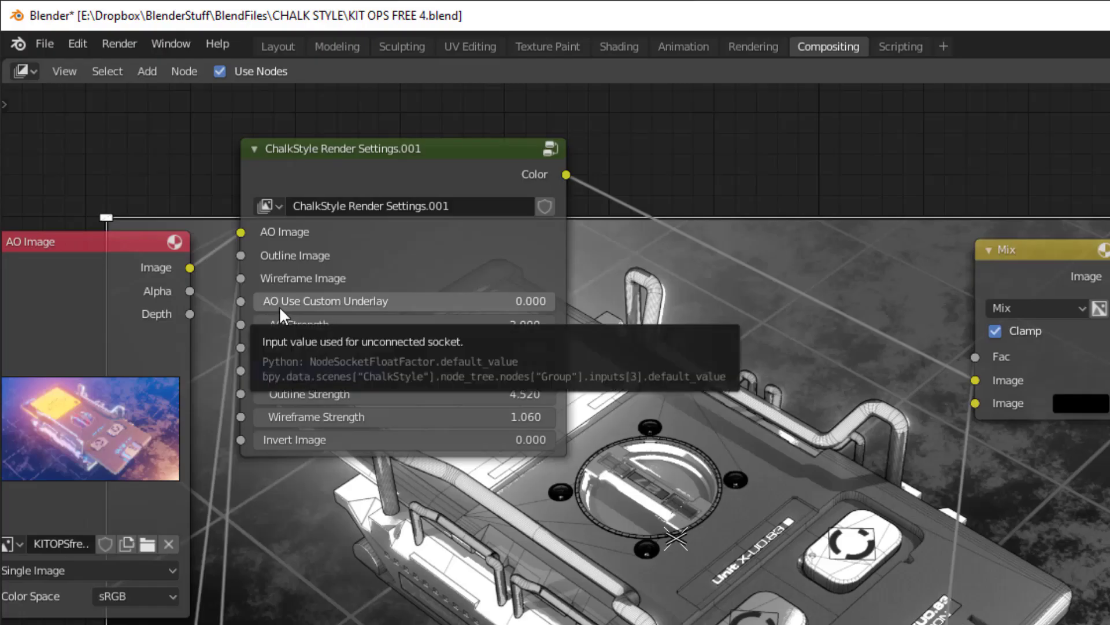
pyautogui.moveTo(280, 307); pyautogui.dragTo(440, 307)
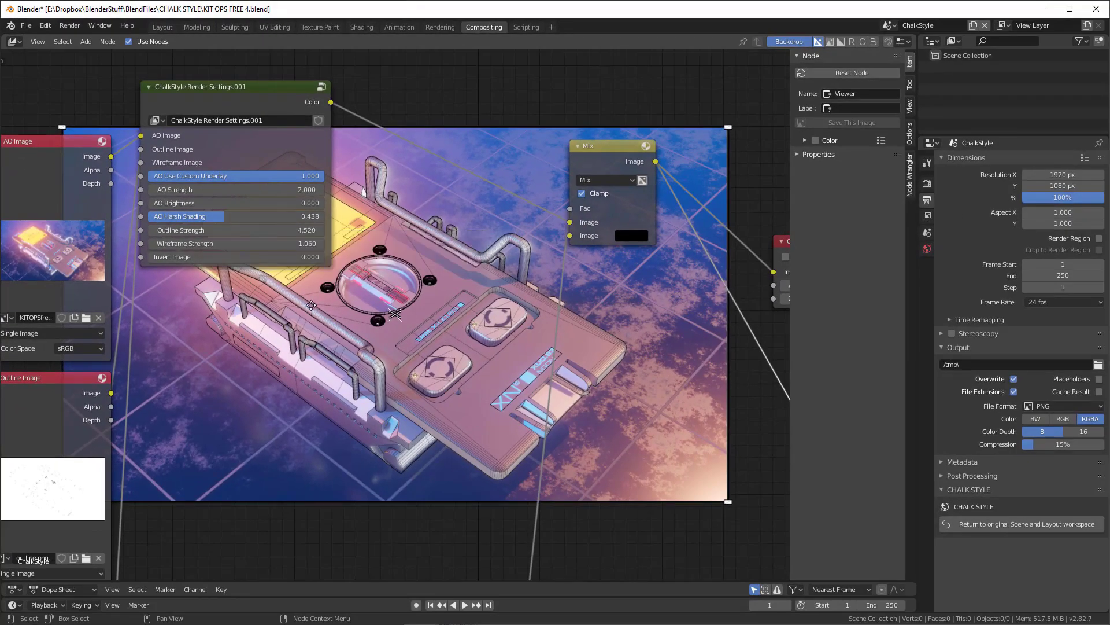
# Set AO Harsh Shading to 0 on the ChalkStyle Render Settings node and render with F12
pyautogui.moveTo(224, 215); pyautogui.dragTo(149, 216)
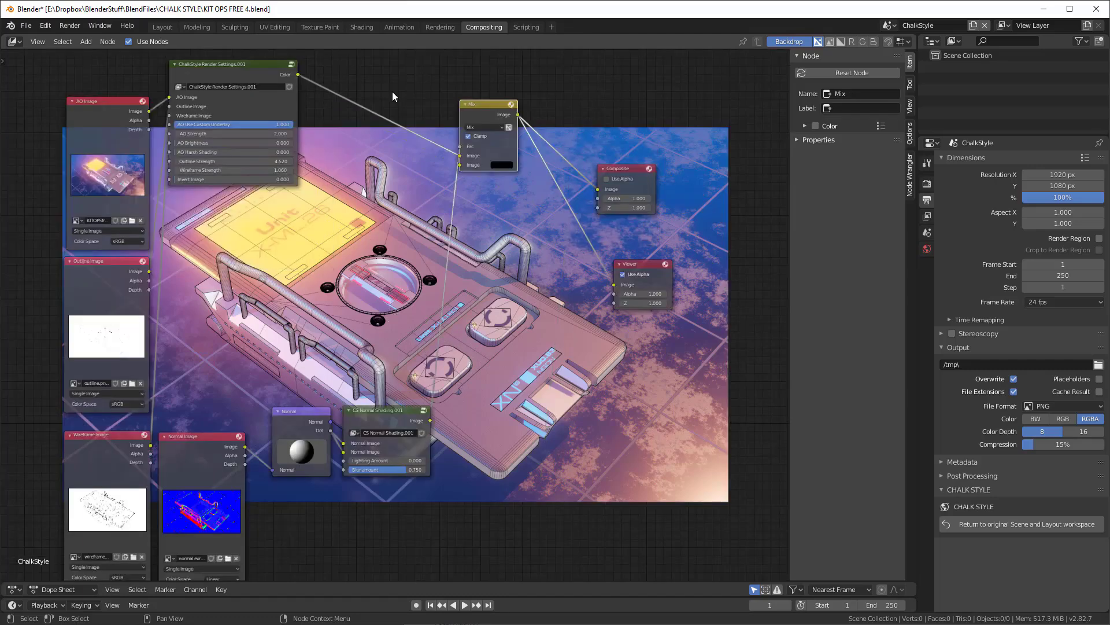
pyautogui.press('F12')
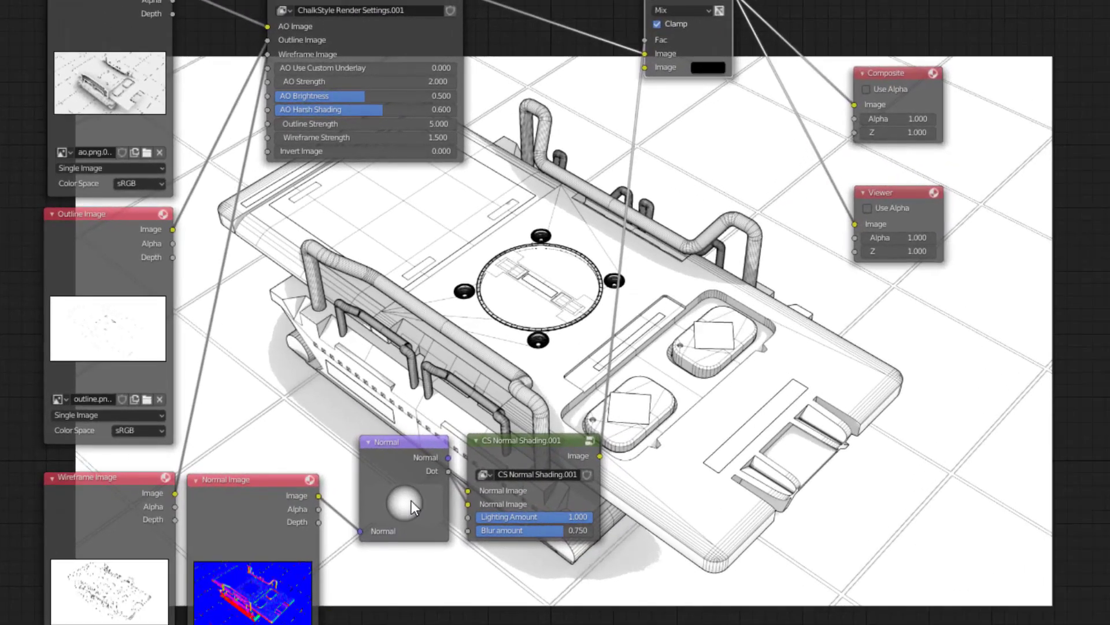
# Relight the Normal node sphere, return to camera view, and re-render Chalk Style Pro
pyautogui.moveTo(415, 506)
pyautogui.mouseDown()
pyautogui.moveTo(331, 477)
pyautogui.moveTo(349, 502)
pyautogui.mouseUp()
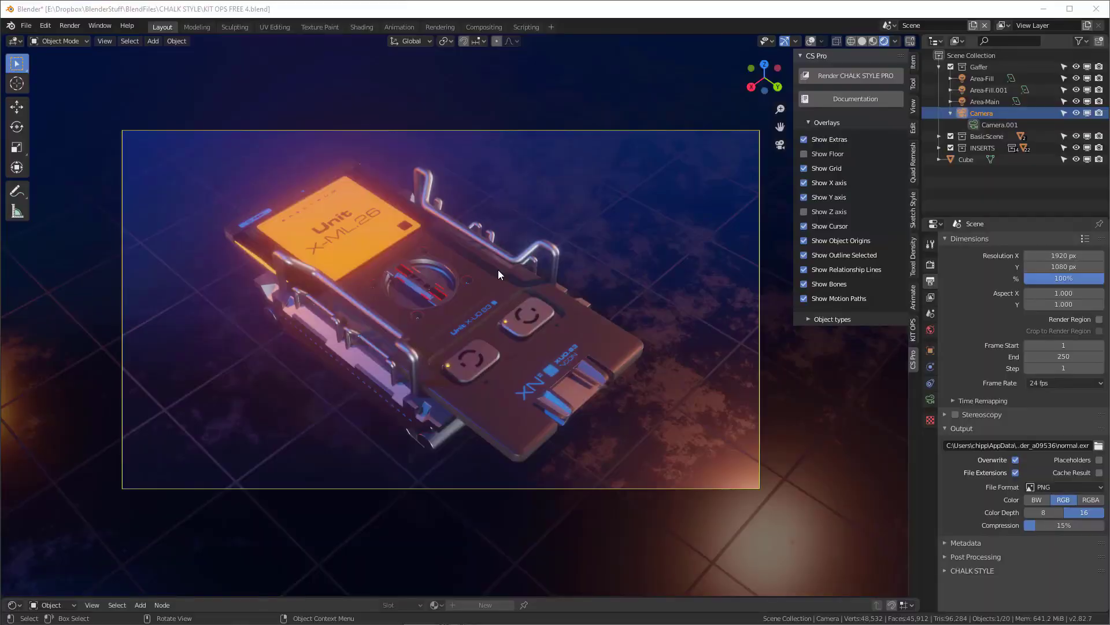
pyautogui.moveTo(512, 271); pyautogui.dragTo(493, 292, button='middle')
pyautogui.press('KP_0')
pyautogui.click(853, 76)
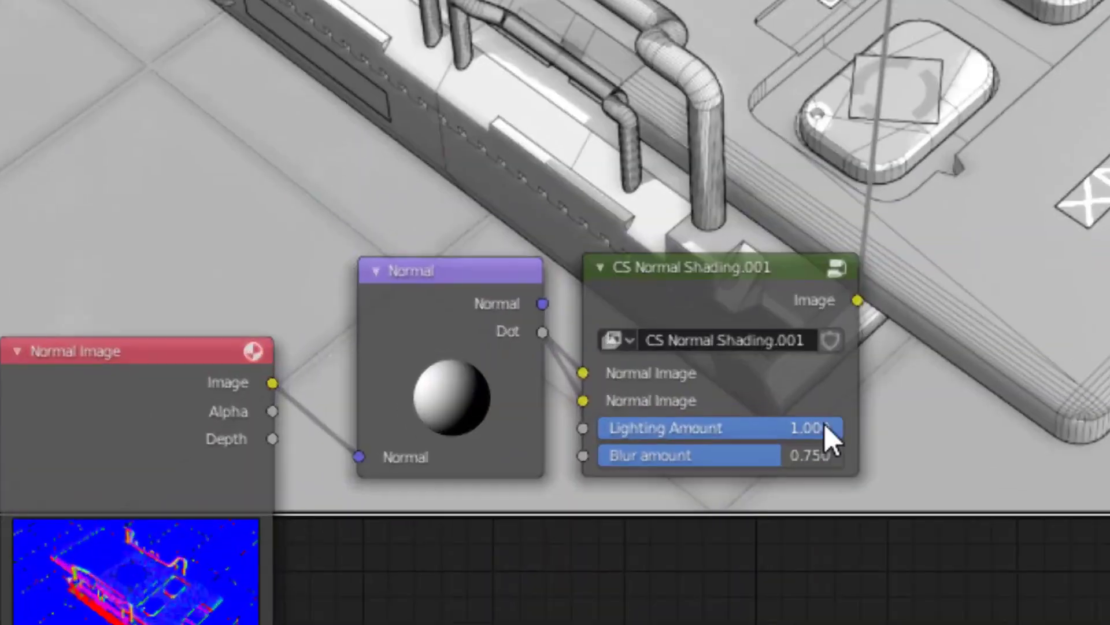
# Set Lighting Amount to 0 and AO Use Custom Underlay to 1 in the chalk composite
pyautogui.moveTo(825, 428); pyautogui.dragTo(723, 428)
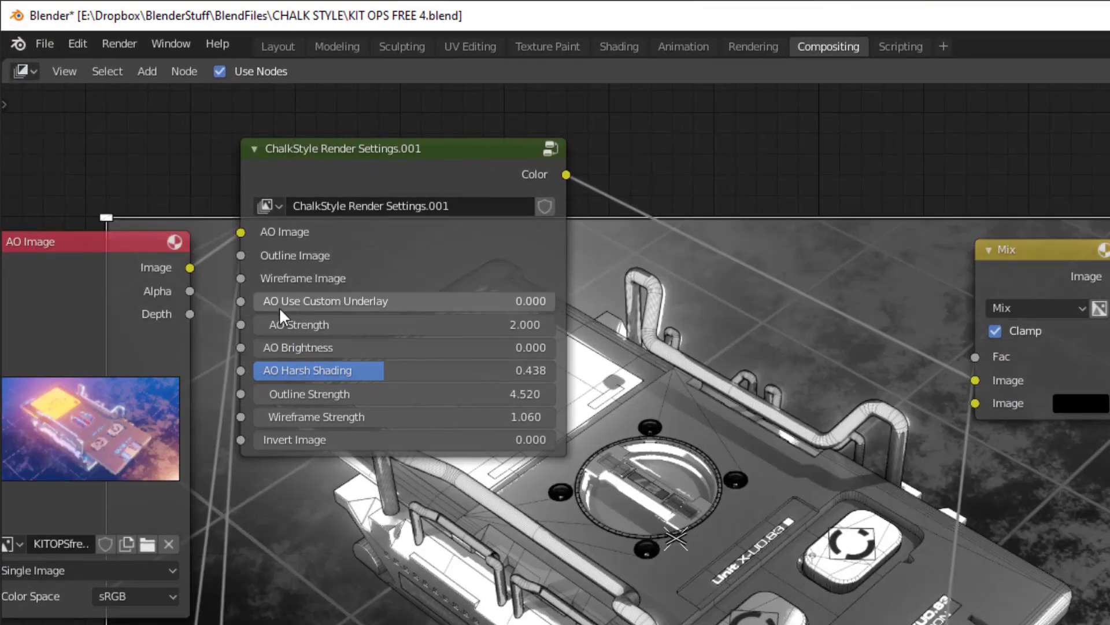
pyautogui.moveTo(281, 306); pyautogui.dragTo(555, 307)
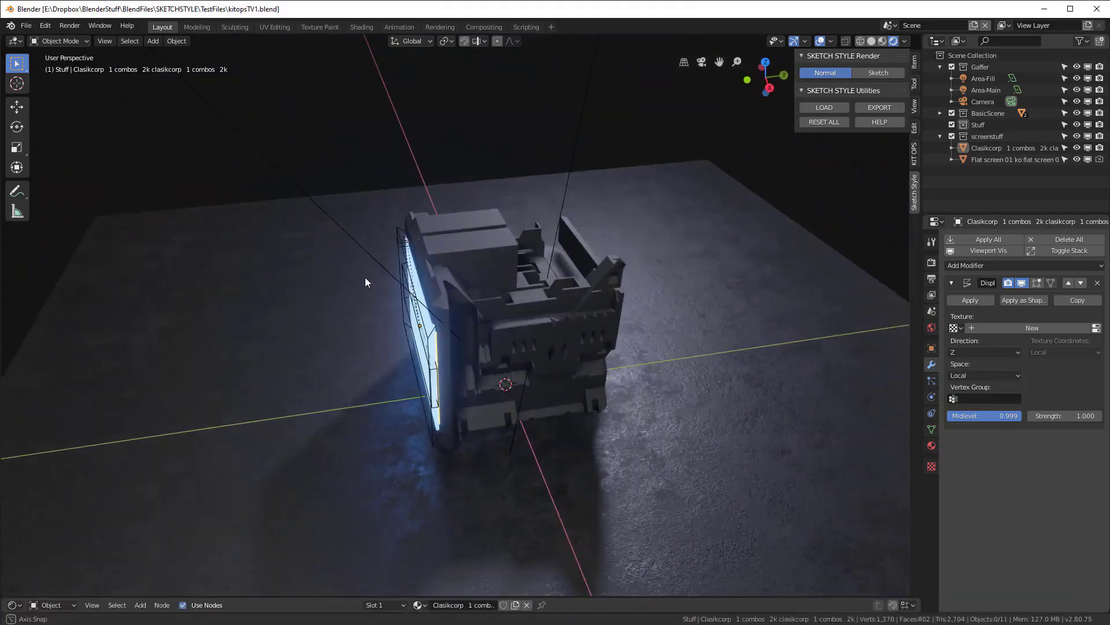
# Switch to Sketch rendering, exclude the Gaffer light collection, and render the white sketch image
pyautogui.moveTo(365, 276)
pyautogui.mouseDown(button='middle')
pyautogui.moveTo(264, 264)
pyautogui.moveTo(429, 255)
pyautogui.moveTo(491, 353)
pyautogui.mouseUp(button='middle')
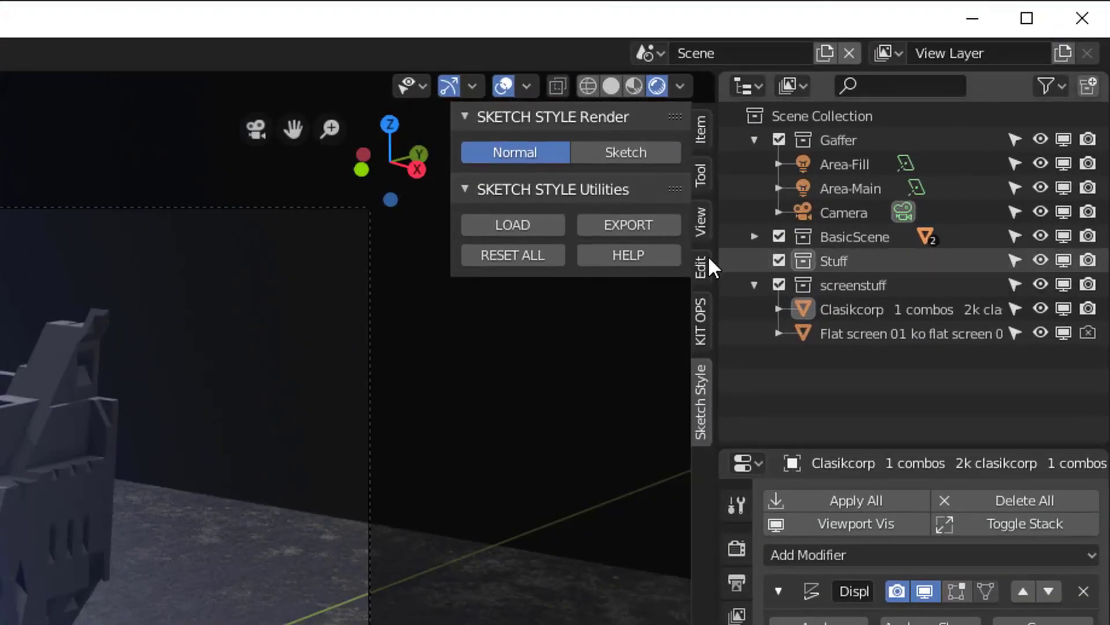
pyautogui.click(628, 154)
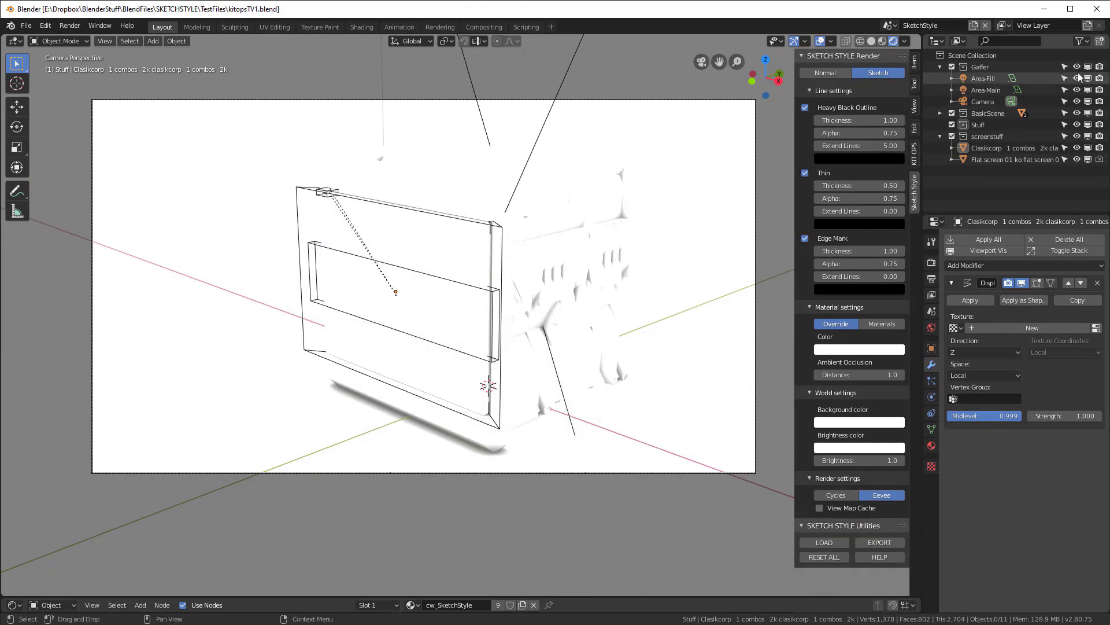
pyautogui.click(953, 66)
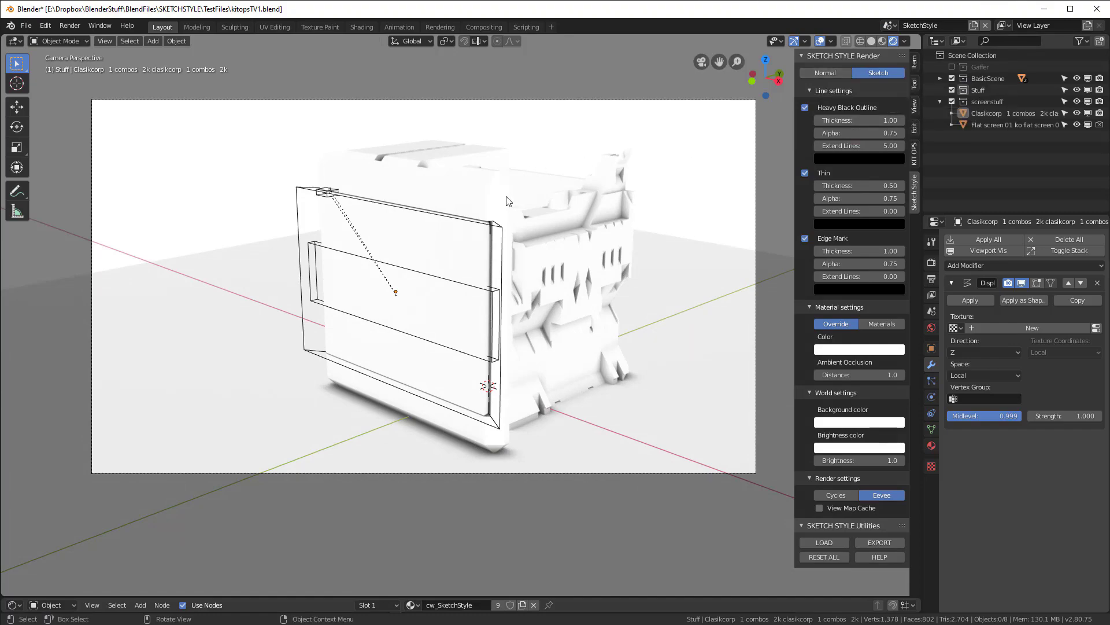
pyautogui.press('F12')
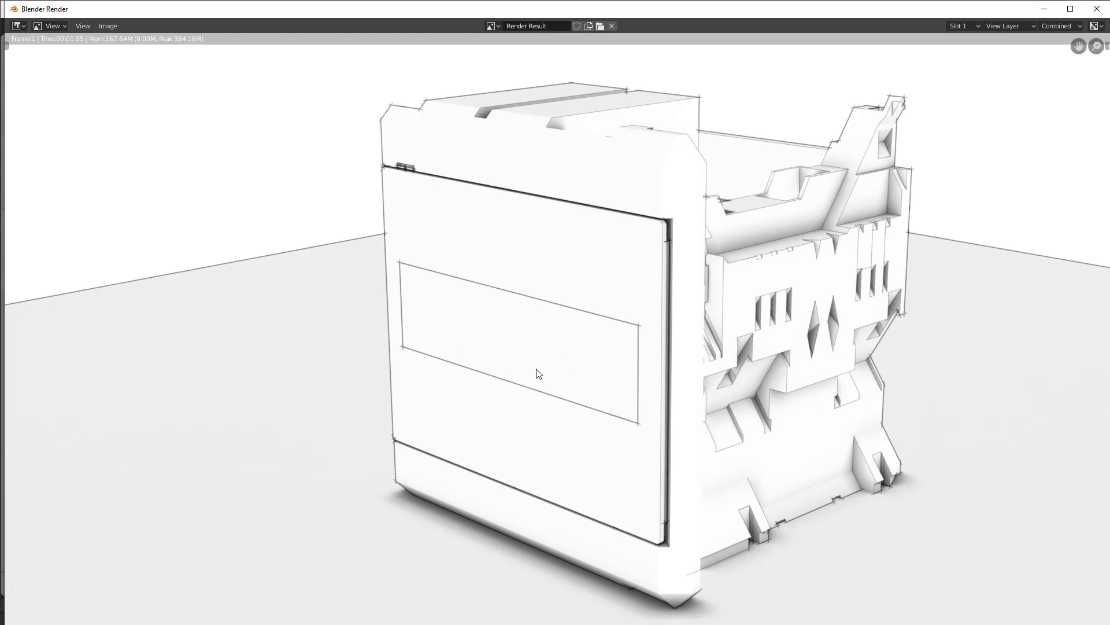
# Change the sketch Material setting from Override to Materials and re-render the Clasikcorp model
pyautogui.press('Escape')
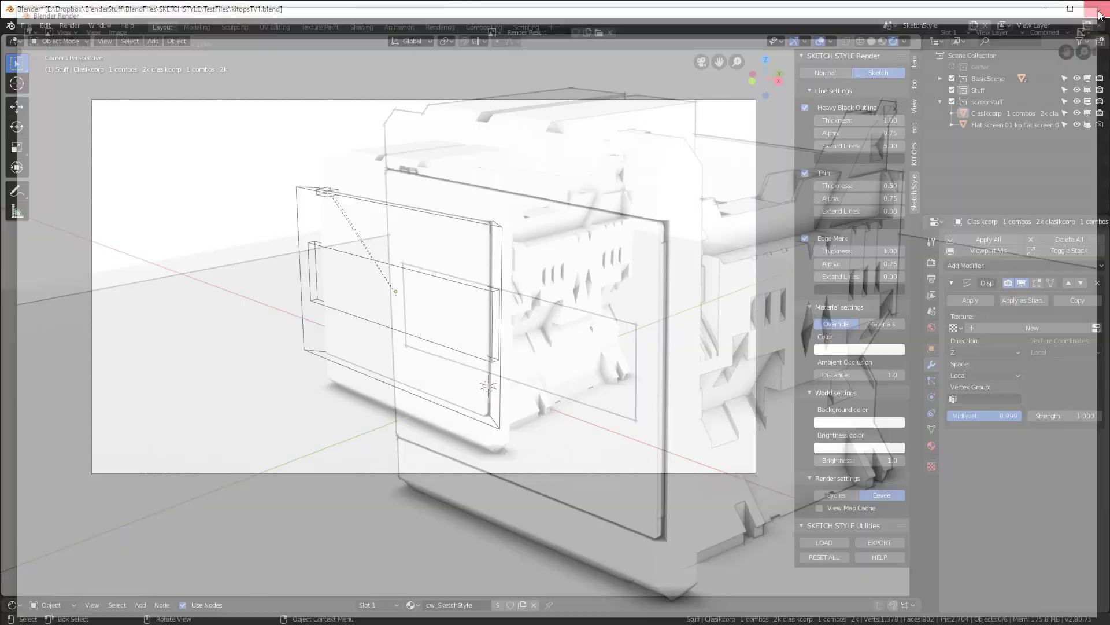
pyautogui.click(458, 288)
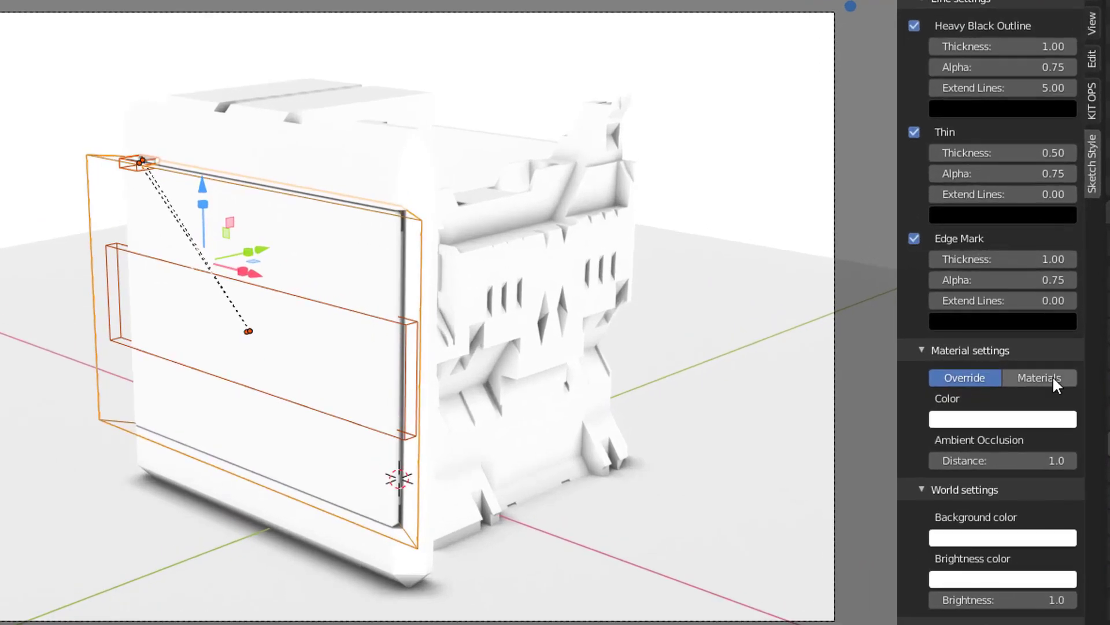
pyautogui.click(882, 324)
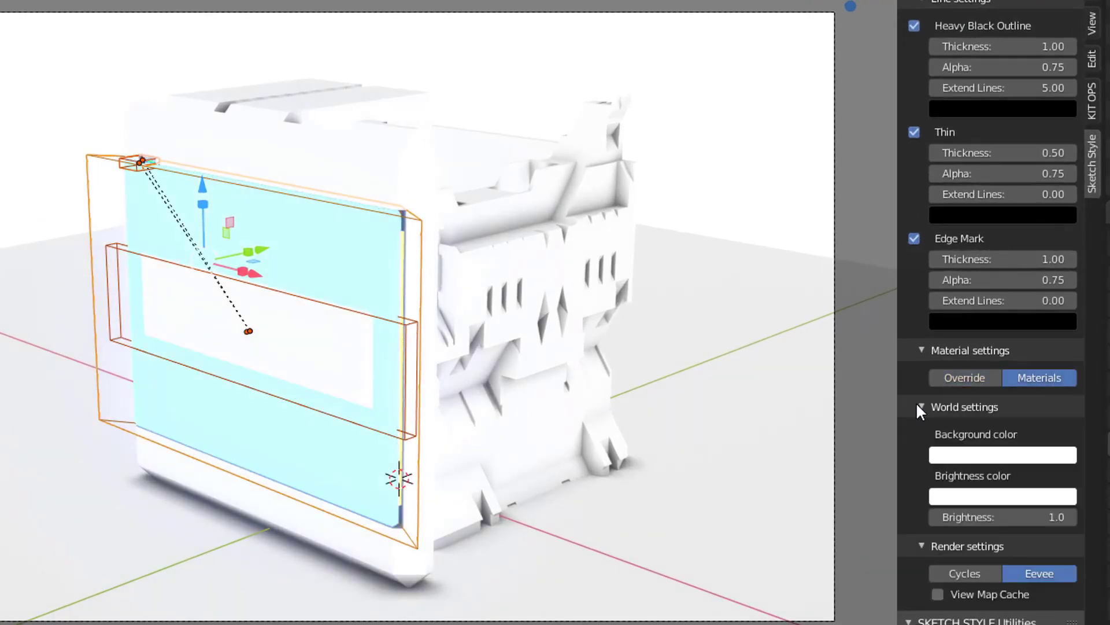
pyautogui.click(1041, 376)
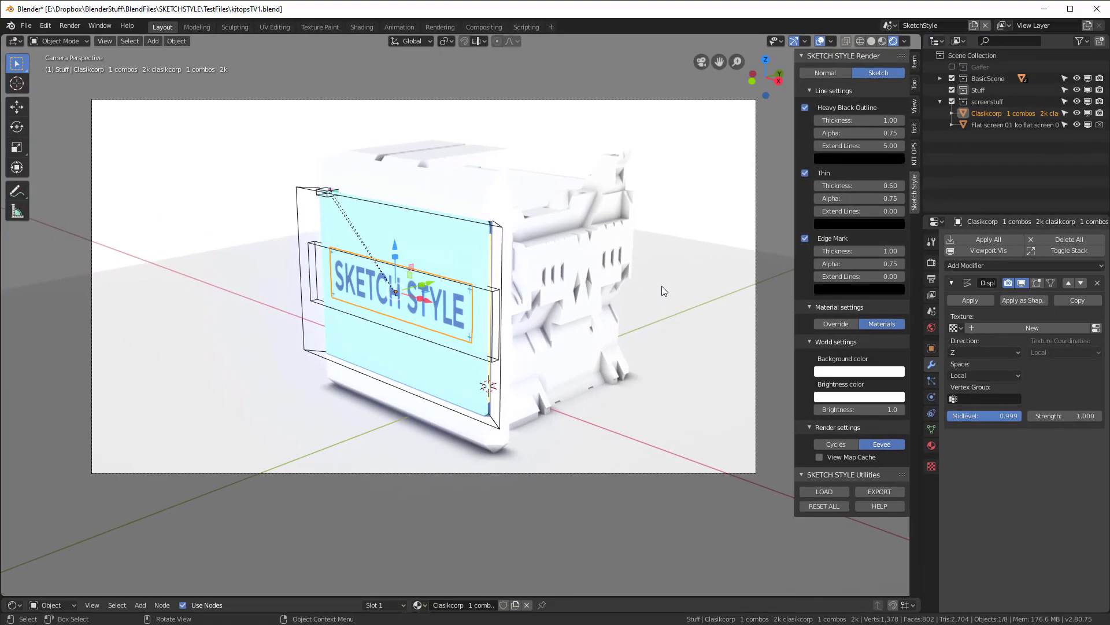
pyautogui.press('F12')
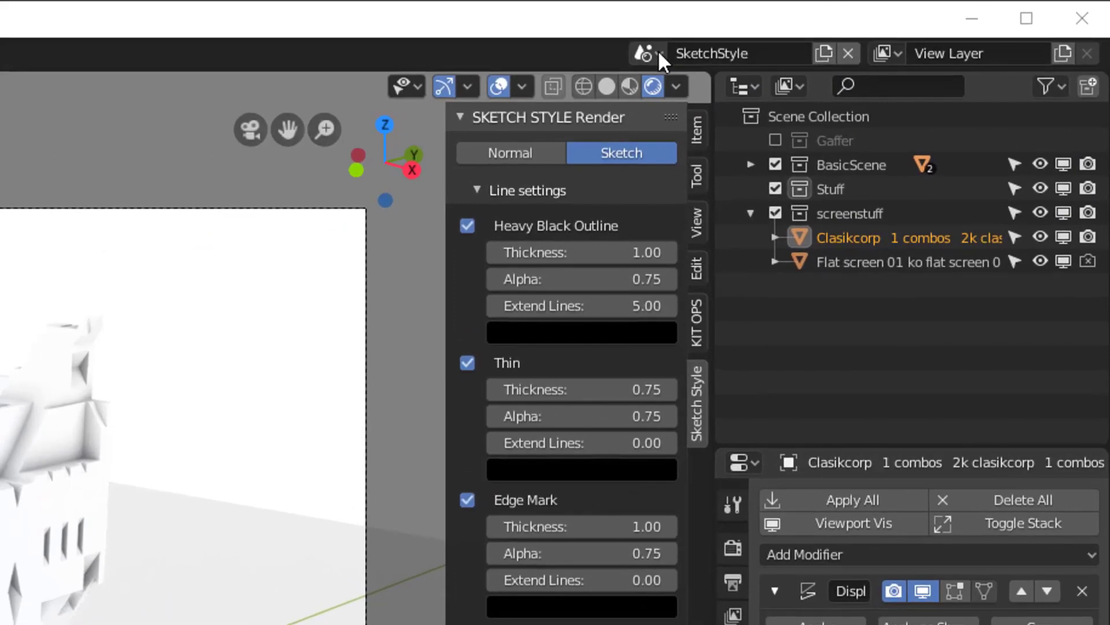
# Delete the SketchStyle scene, recreate it with Sketch, and set its render engine to Cycles
pyautogui.click(658, 49)
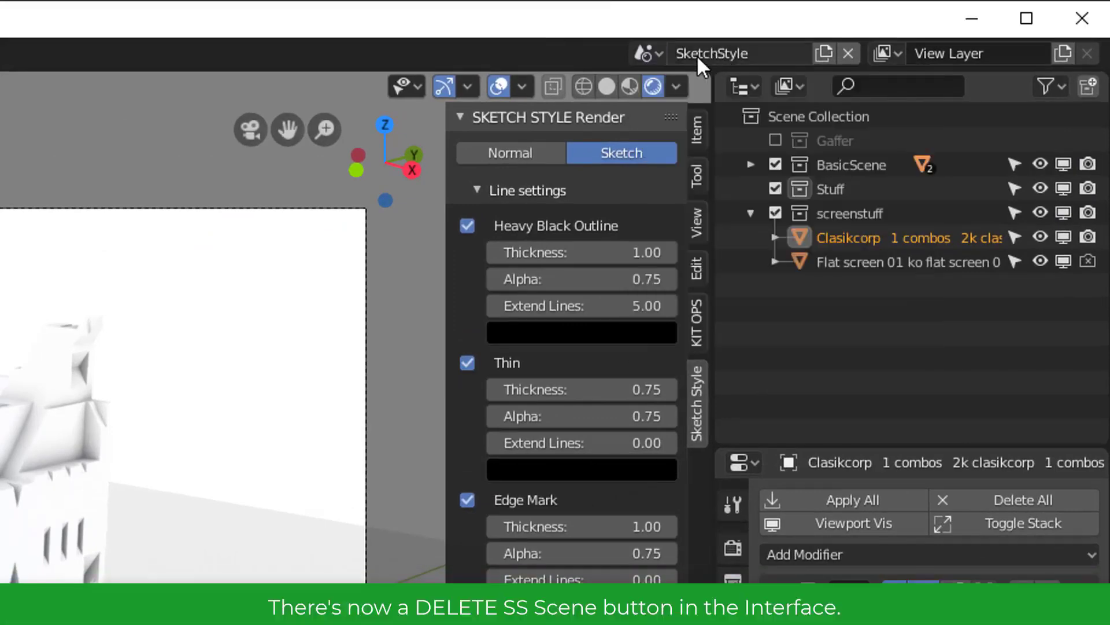
pyautogui.click(848, 54)
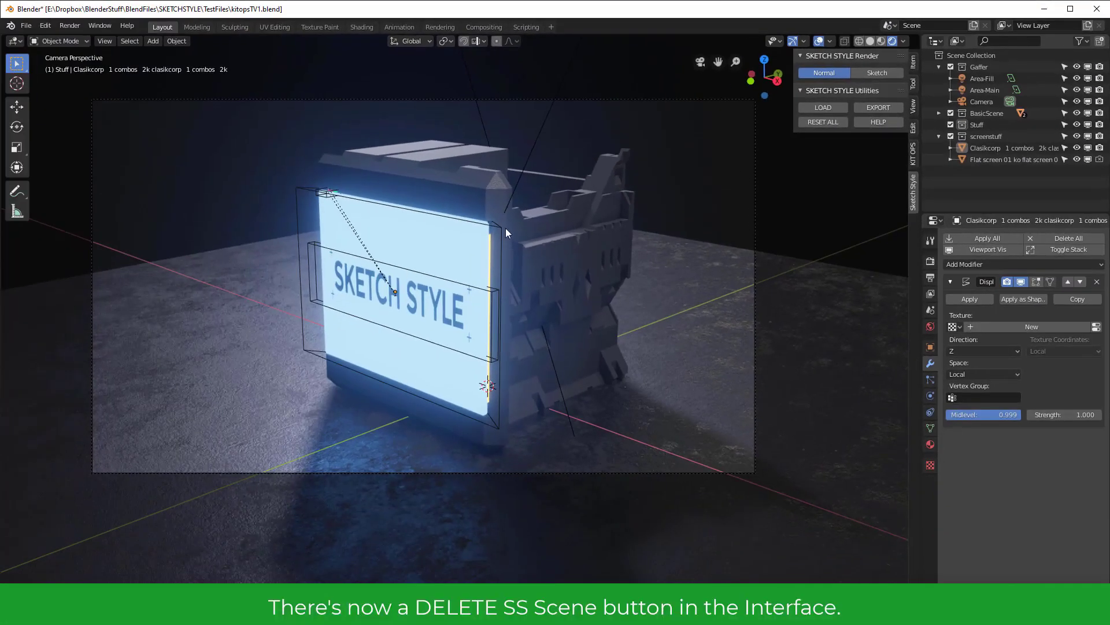
pyautogui.click(878, 72)
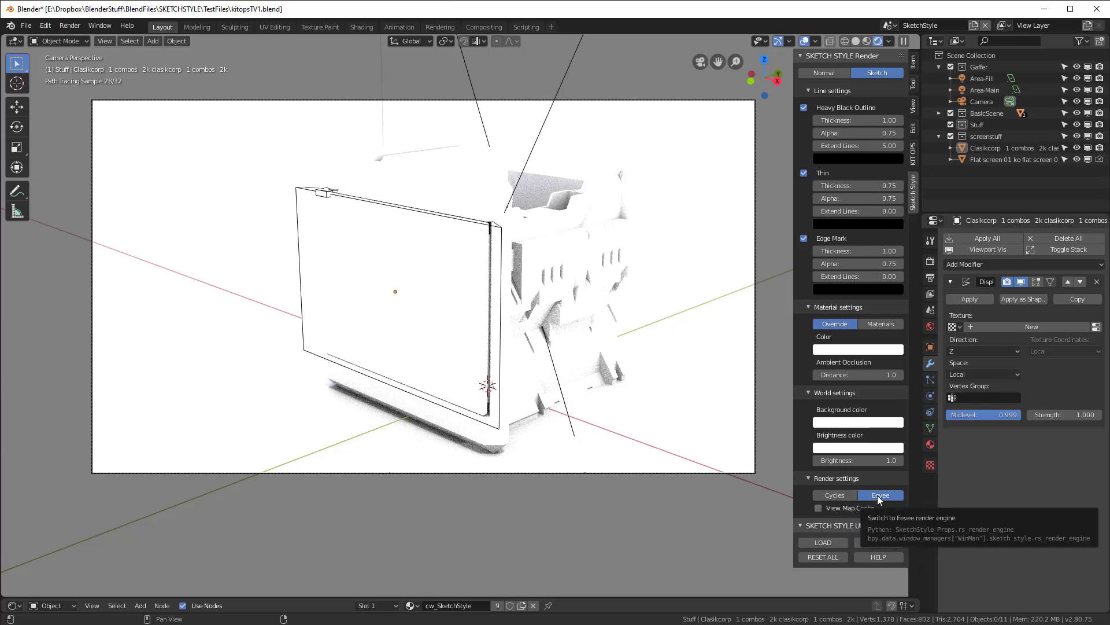
pyautogui.click(830, 494)
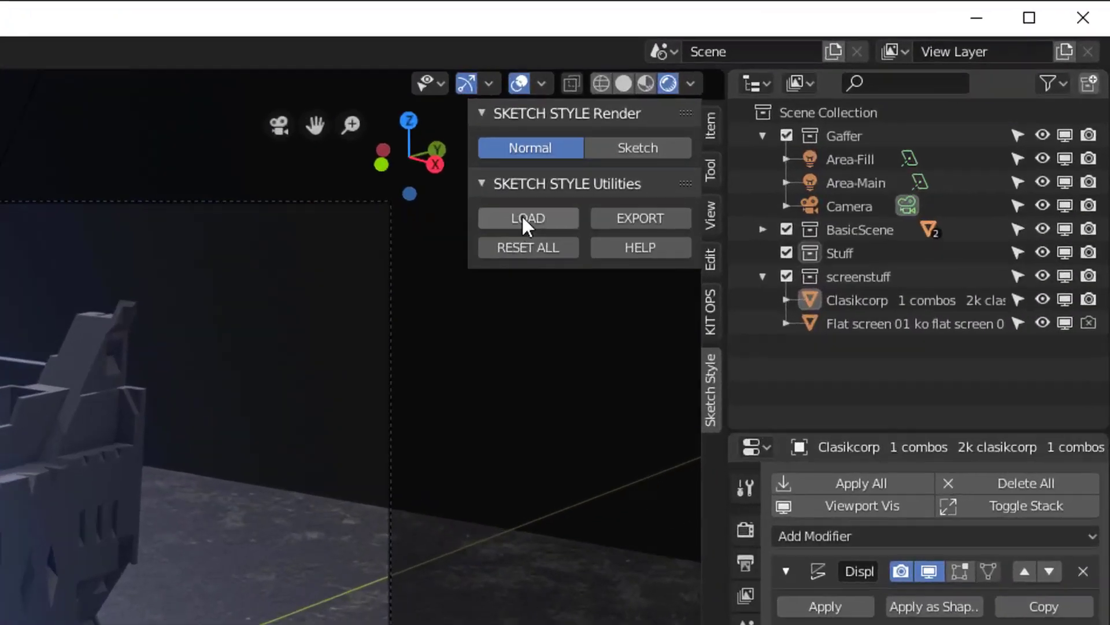
# Use LOAD to browse from the addons bookmark into sketch_style_working/sketch_style
pyautogui.click(525, 217)
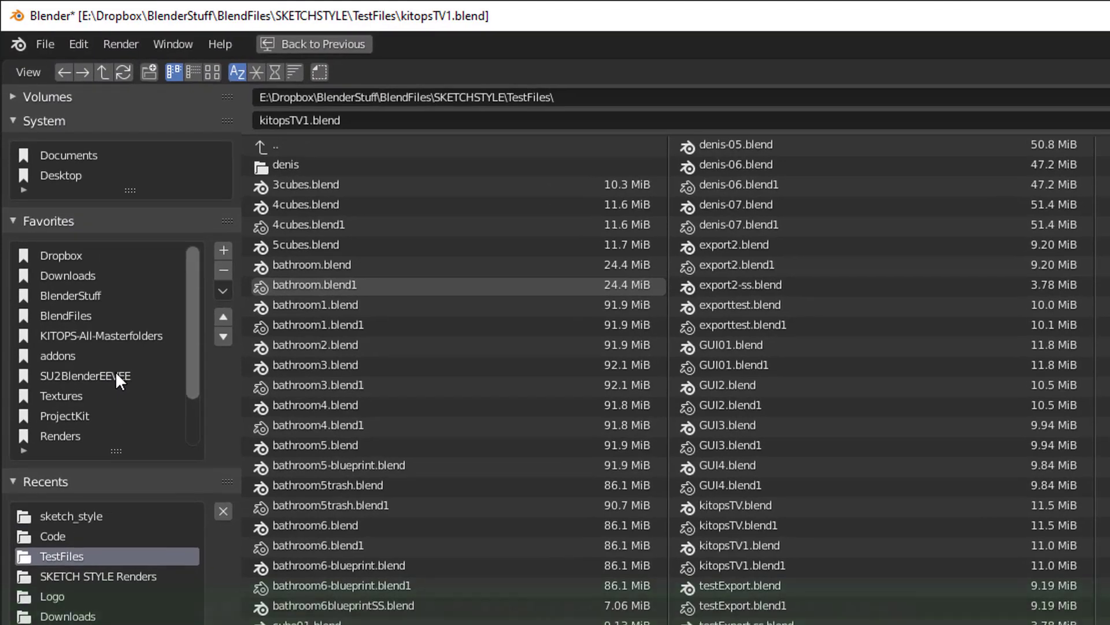
pyautogui.click(33, 205)
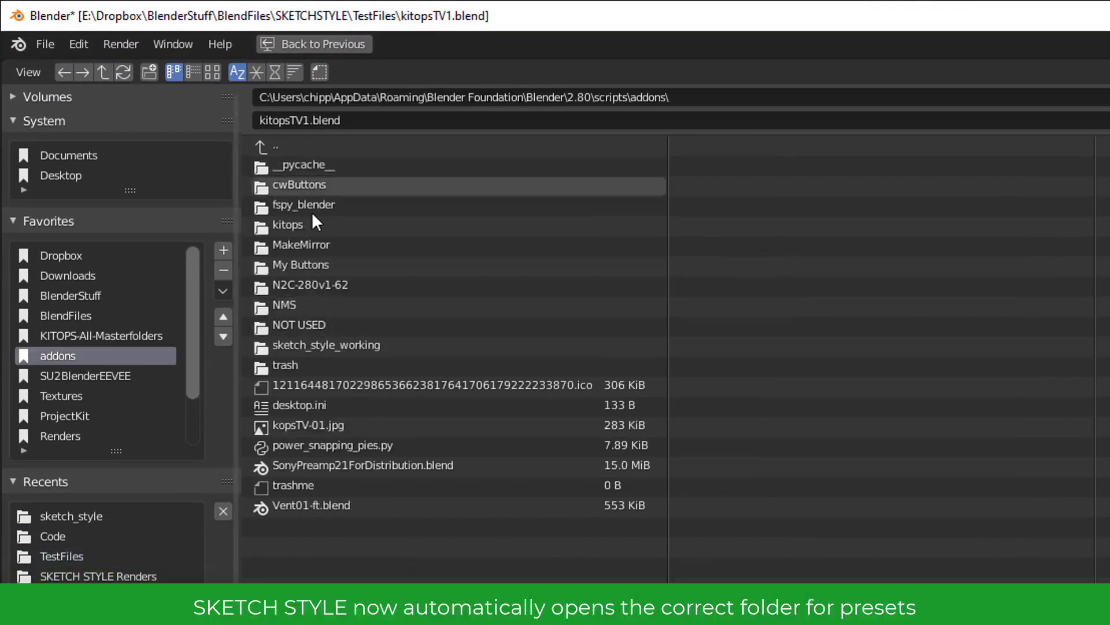
pyautogui.doubleClick(320, 342)
pyautogui.doubleClick(295, 186)
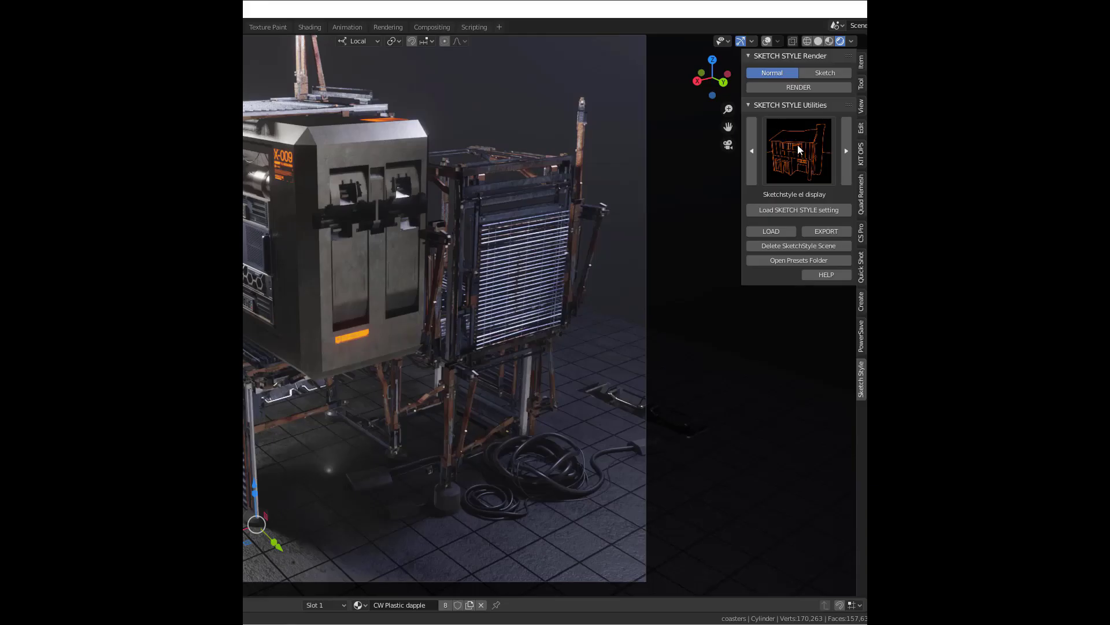
# Open the Sketch Style preset thumbnail gallery in SKETCH STYLE Utilities
pyautogui.click(799, 151)
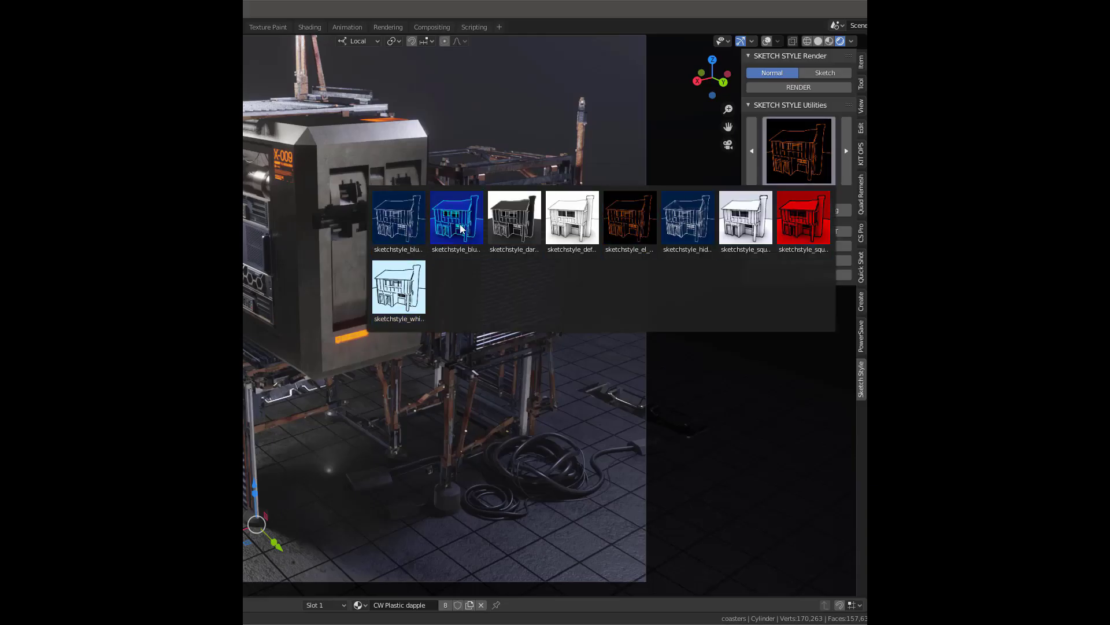